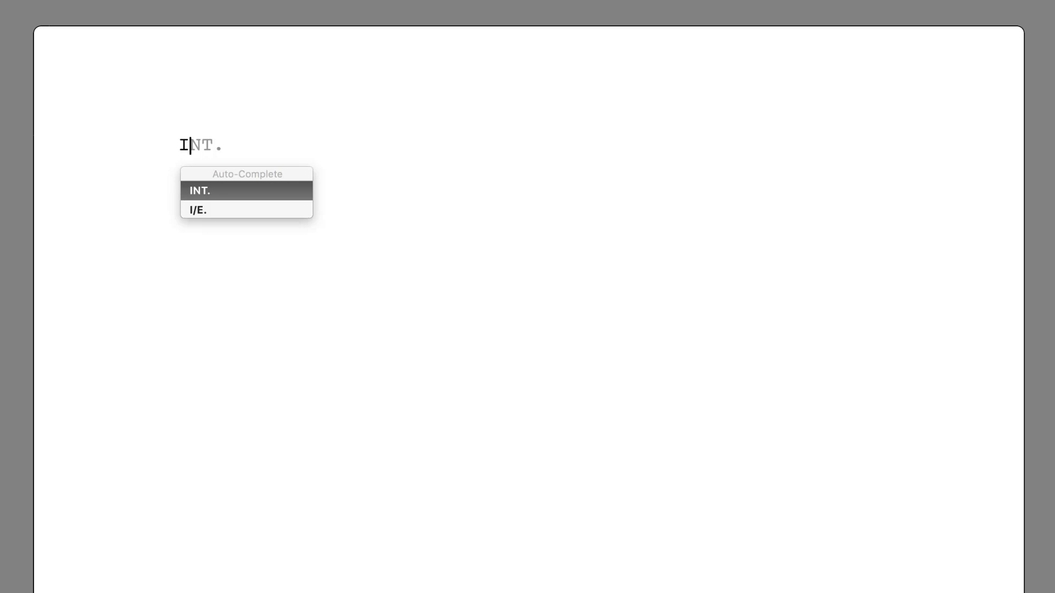
Type the heading INT. DOWNTOWN BAR - NIGHT, accepting INT. and NIGHT from Auto-Complete.
{"action": "key", "text": "Tab"}
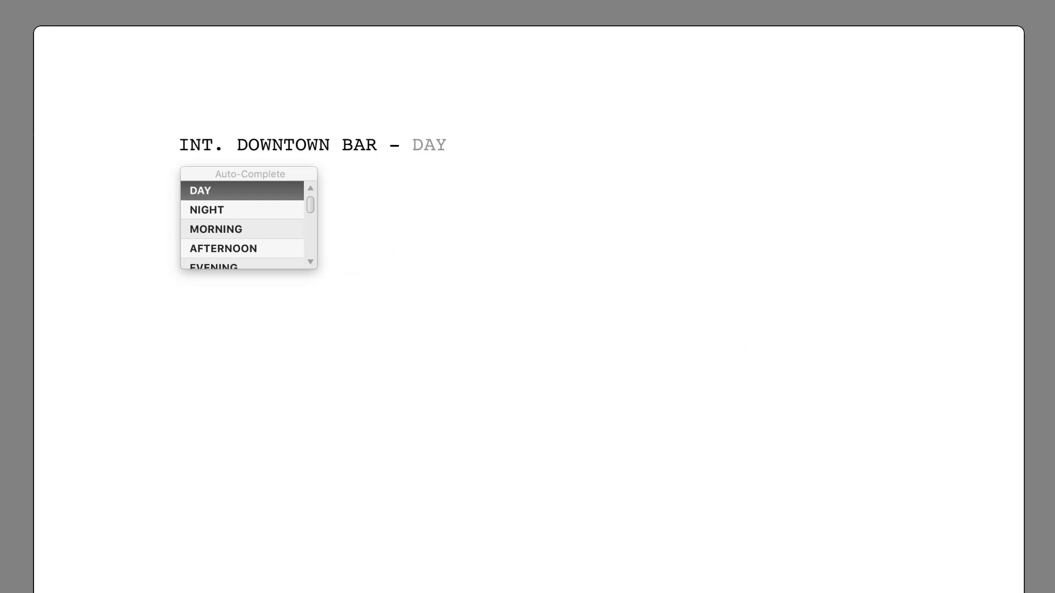
{"action": "type", "text": "N"}
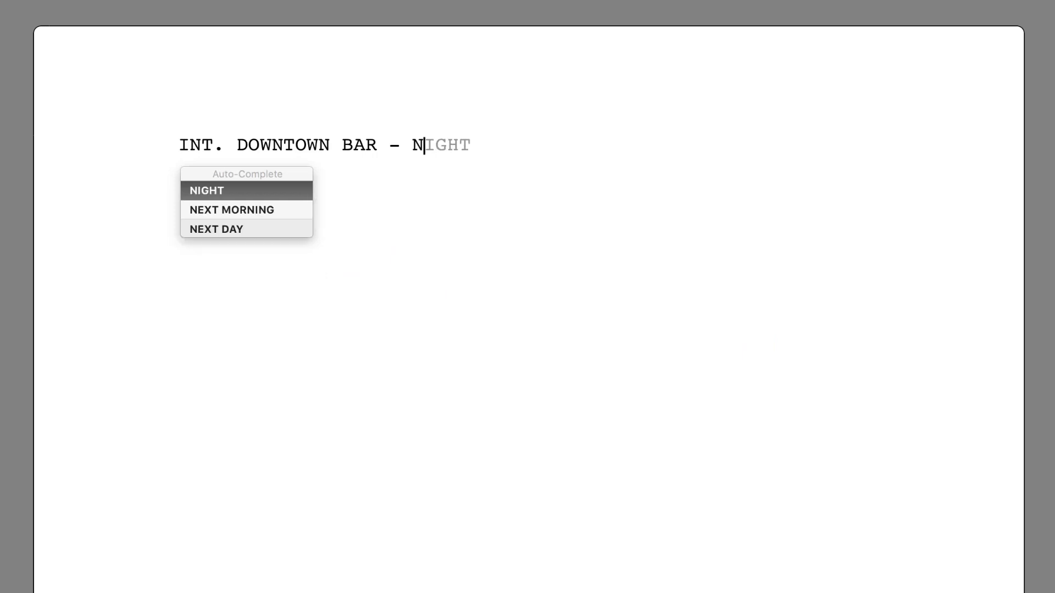
{"action": "key", "text": "Return"}
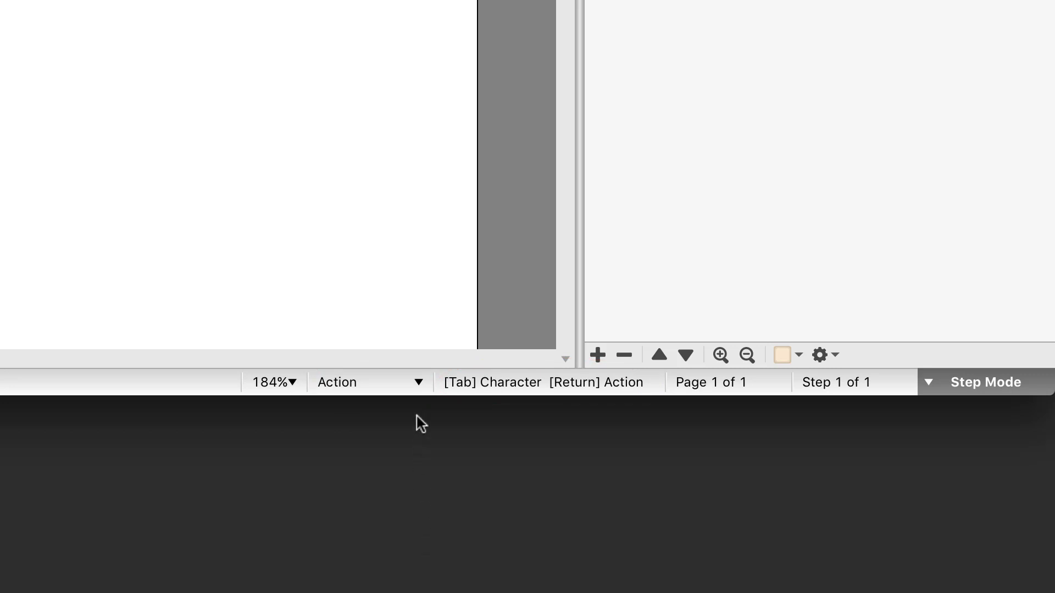
Show the status-bar element-type list, from General through Shot.
{"action": "left_click", "coordinate": [418, 382]}
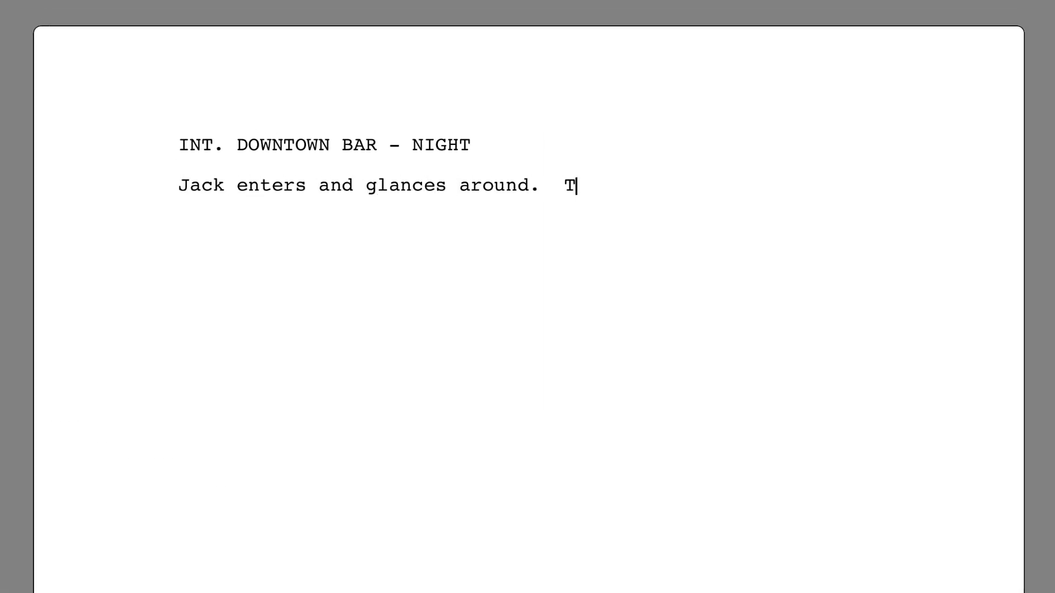
Type the action 'Jack enters and glances around. The place is quiet with only a few regulars…'.
{"action": "type", "text": "is quiet with only a few re"}
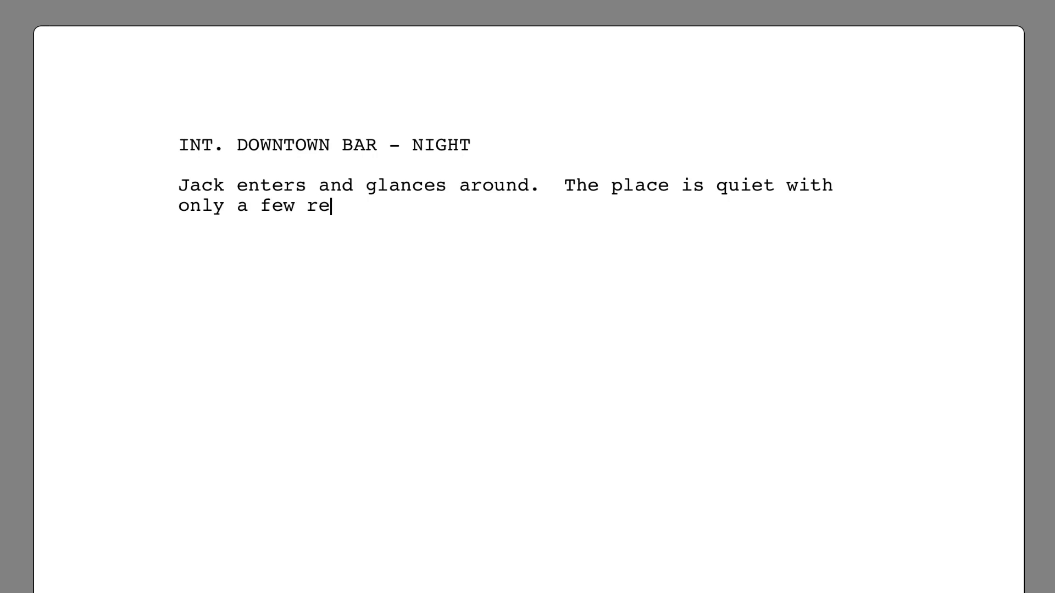
{"action": "type", "text": "gulars.  He heads over to the"}
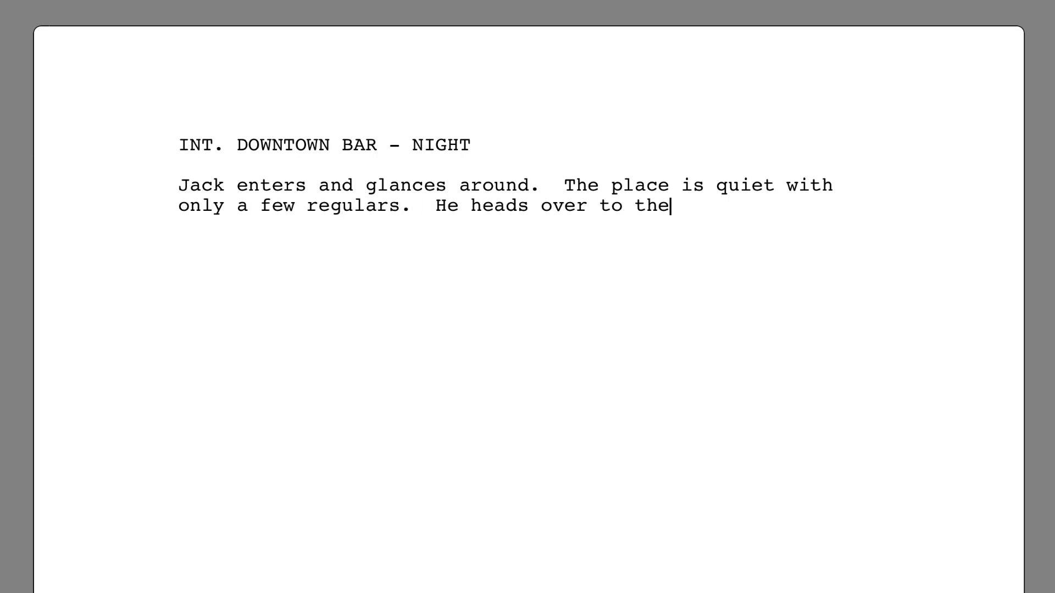
{"action": "type", "text": " bar and signals the BARTENDER."}
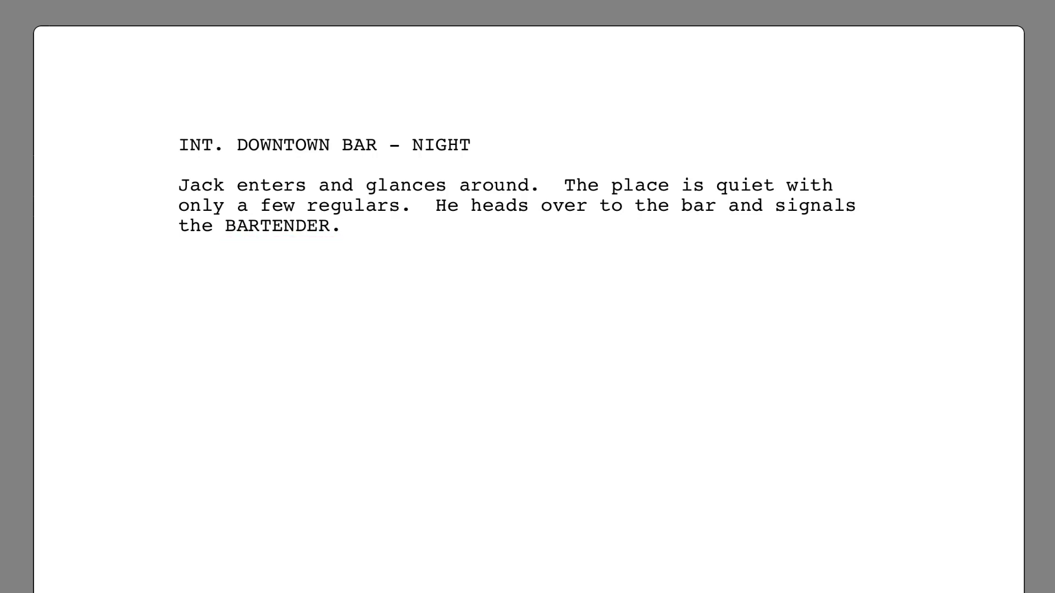
Add a BARTENDER cue with the dialogue 'What can I get ya?'.
{"action": "key", "text": "Tab"}
{"action": "type", "text": "BARTENDE"}
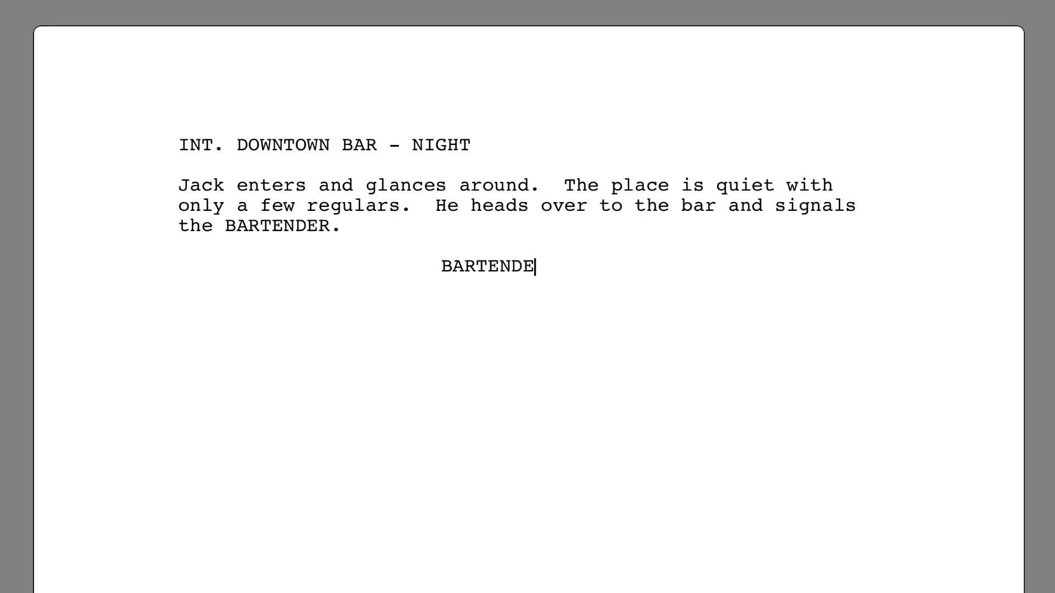
{"action": "type", "text": "R"}
{"action": "type", "text": "What can I get ya?"}
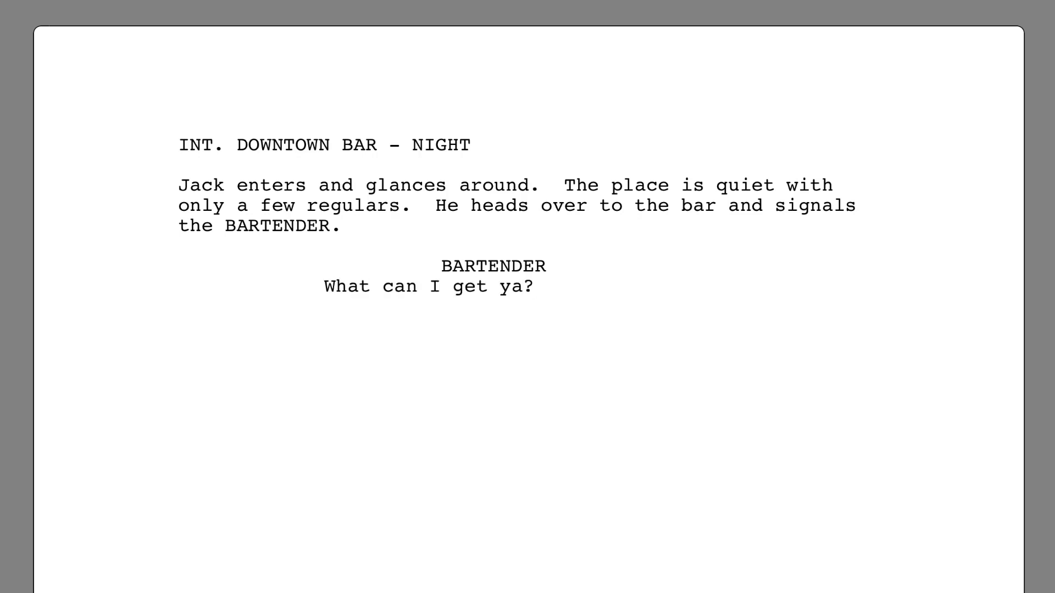
Add JACK replying 'Whiskey.' and BARTENDER answering 'Sure thing.'.
{"action": "key", "text": "Return"}
{"action": "type", "text": "JACK"}
{"action": "key", "text": "Return"}
{"action": "type", "text": "Whiske"}
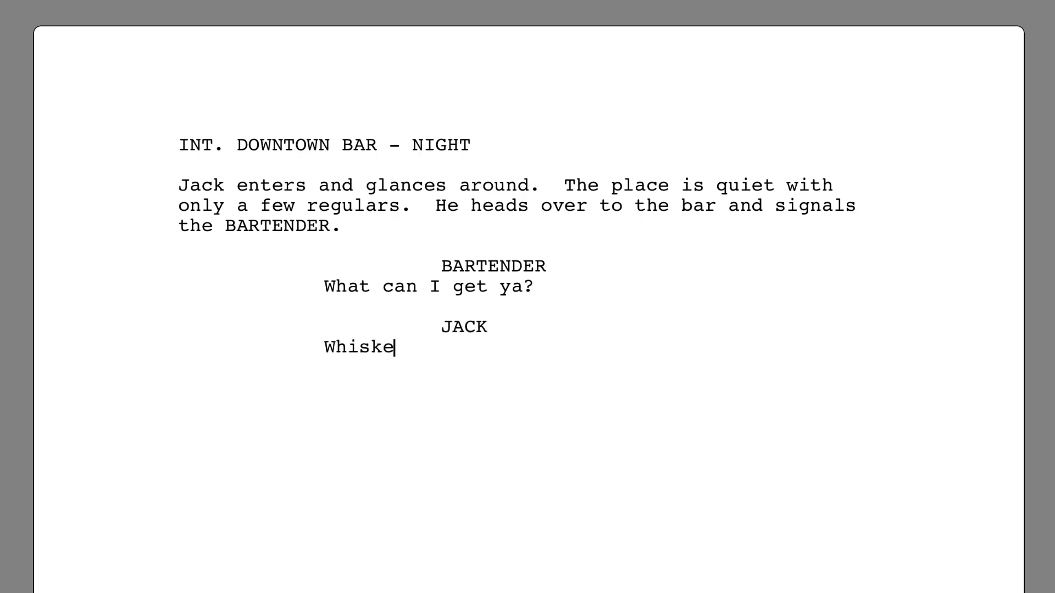
{"action": "type", "text": "y."}
{"action": "key", "text": "Return"}
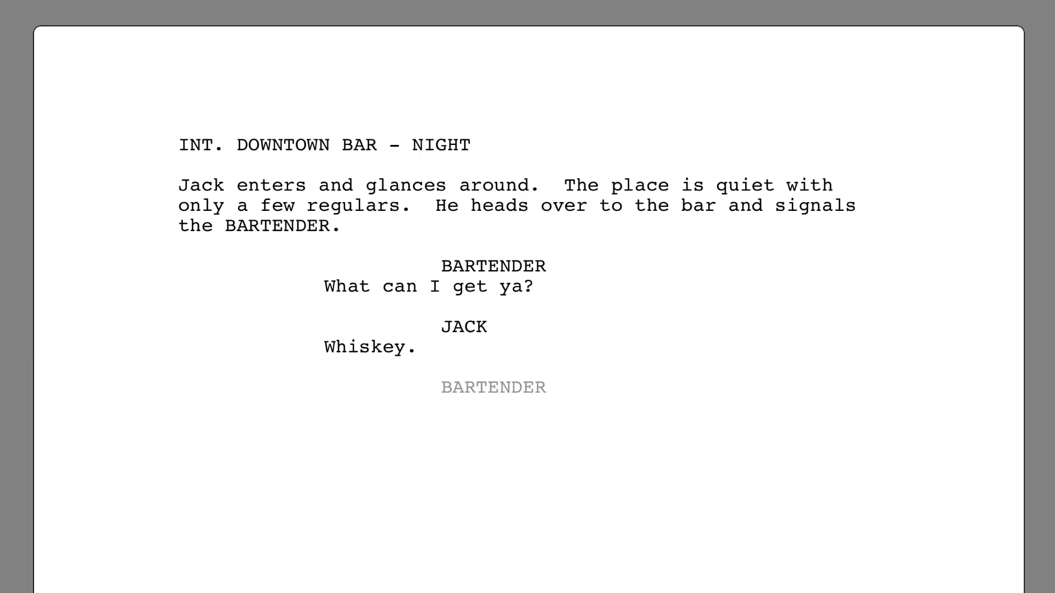
{"action": "key", "text": "Return"}
{"action": "type", "text": "Sure thing."}
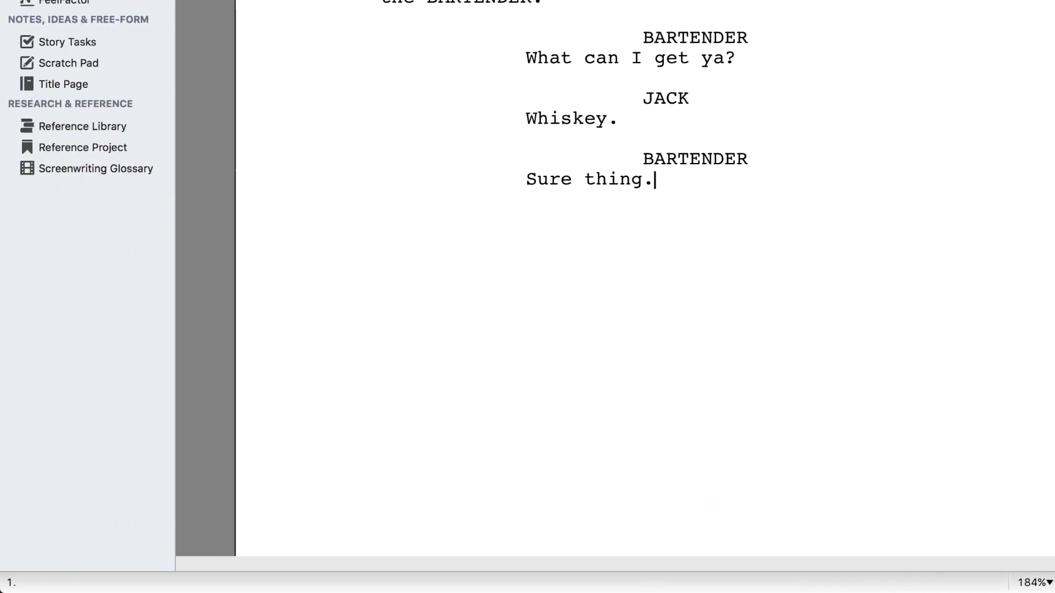
Make the new paragraph an Action line with Cmd+2 and switch to full-screen Composition Mode.
{"action": "key", "text": "super"}
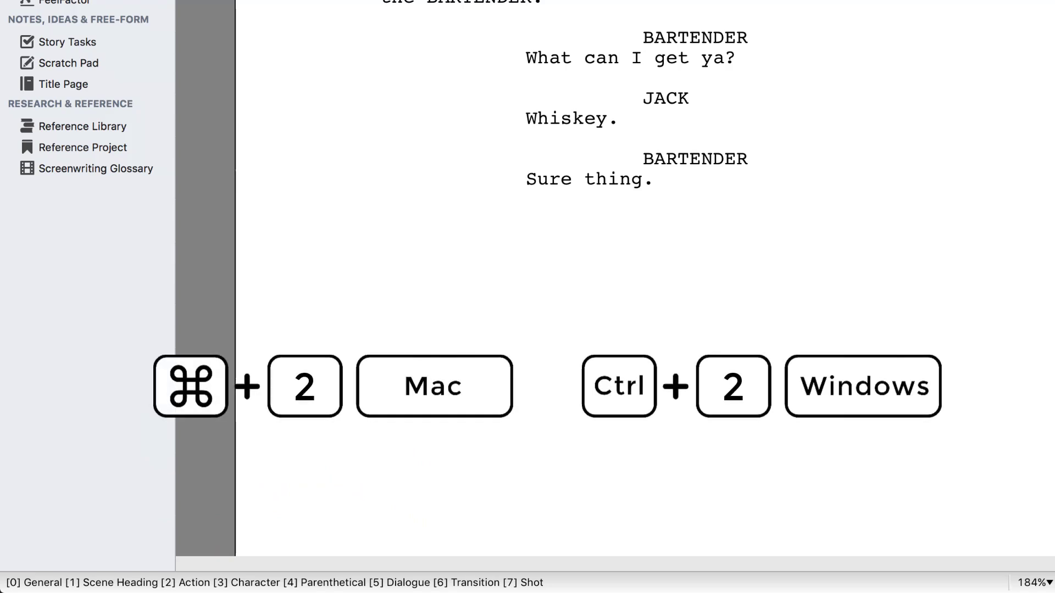
{"action": "key", "text": "super+2"}
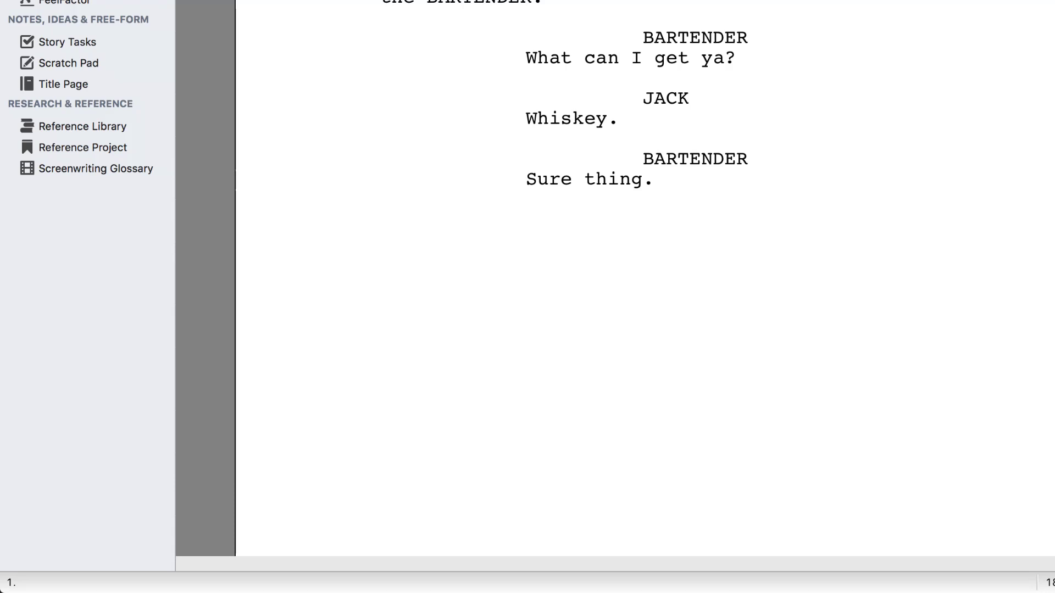
{"action": "key", "text": "super+alt+f"}
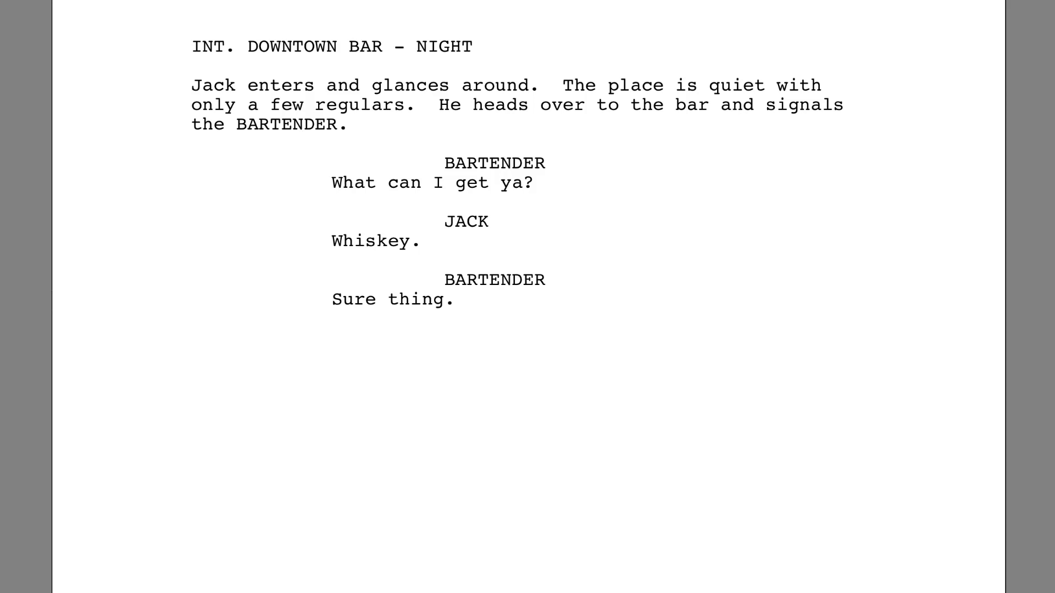
Type the action 'Jack sighs deeply as the Bartender pours his drink. Something heavy weighing on his…'.
{"action": "type", "text": "Jack sighs deeply as the "}
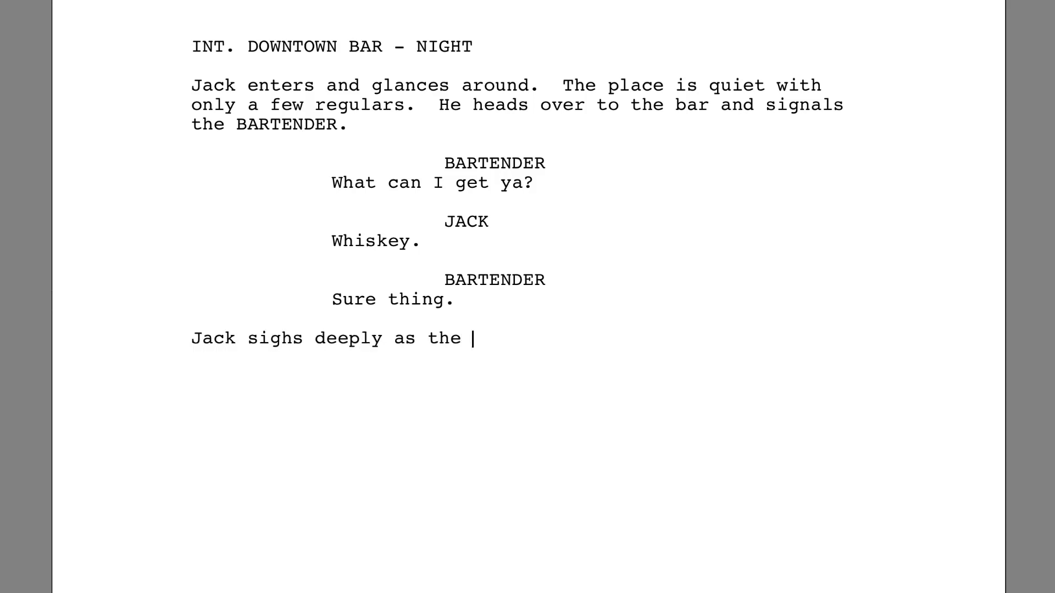
{"action": "type", "text": "Bartender pours his drink. "}
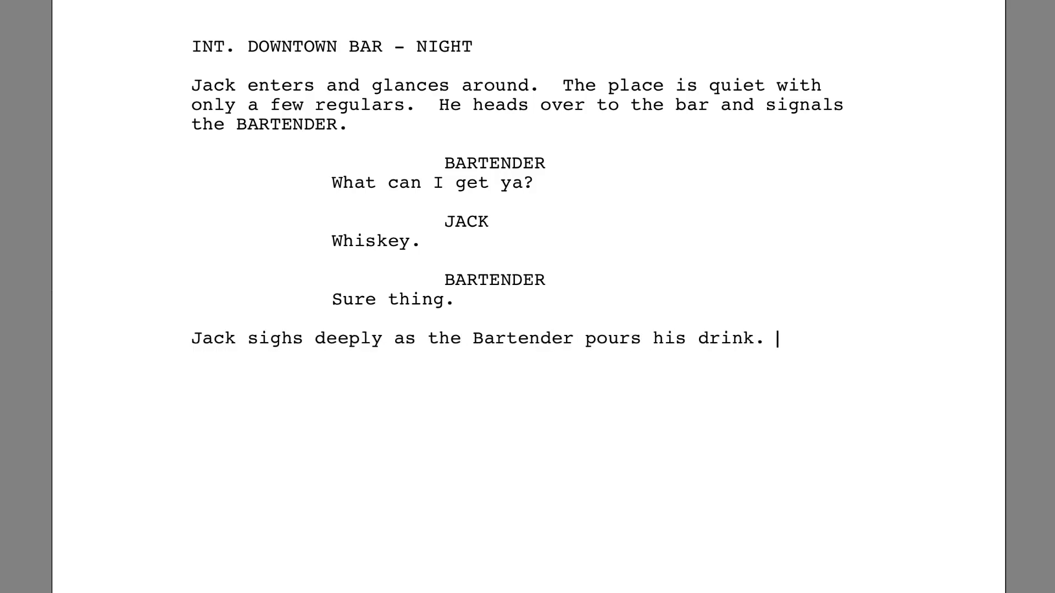
{"action": "type", "text": " Something heavy weighing on h"}
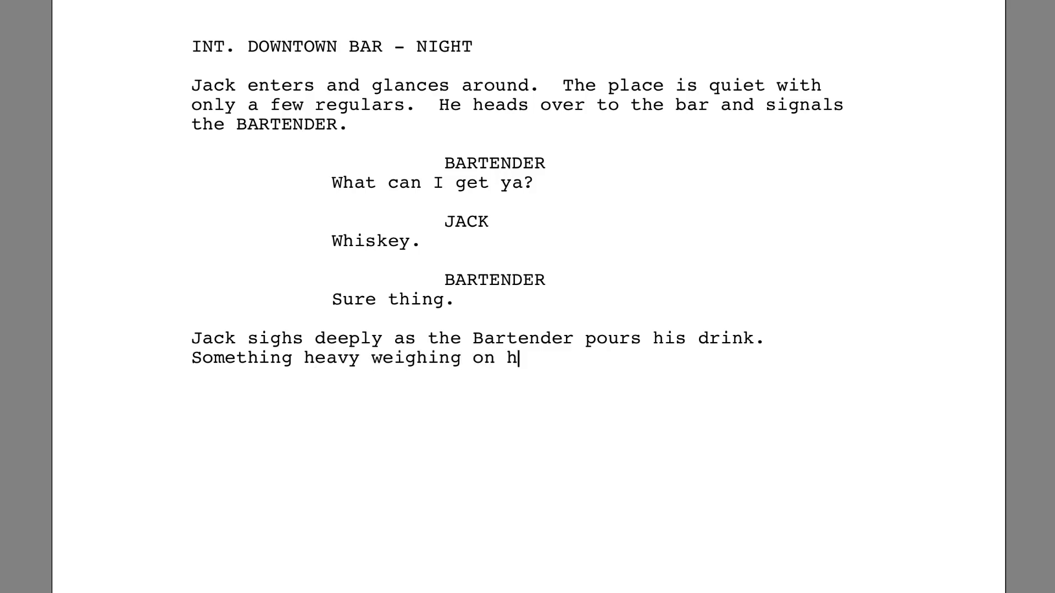
{"action": "type", "text": "is mind."}
Add a CUT TO: transition on a new line after the action.
{"action": "key", "text": "Return"}
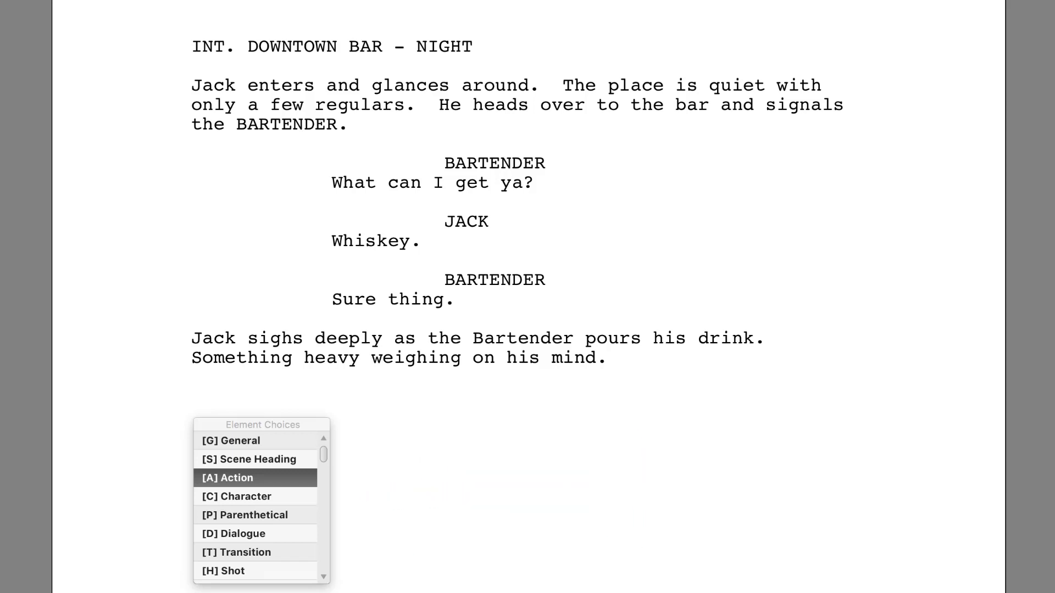
{"action": "key", "text": "t"}
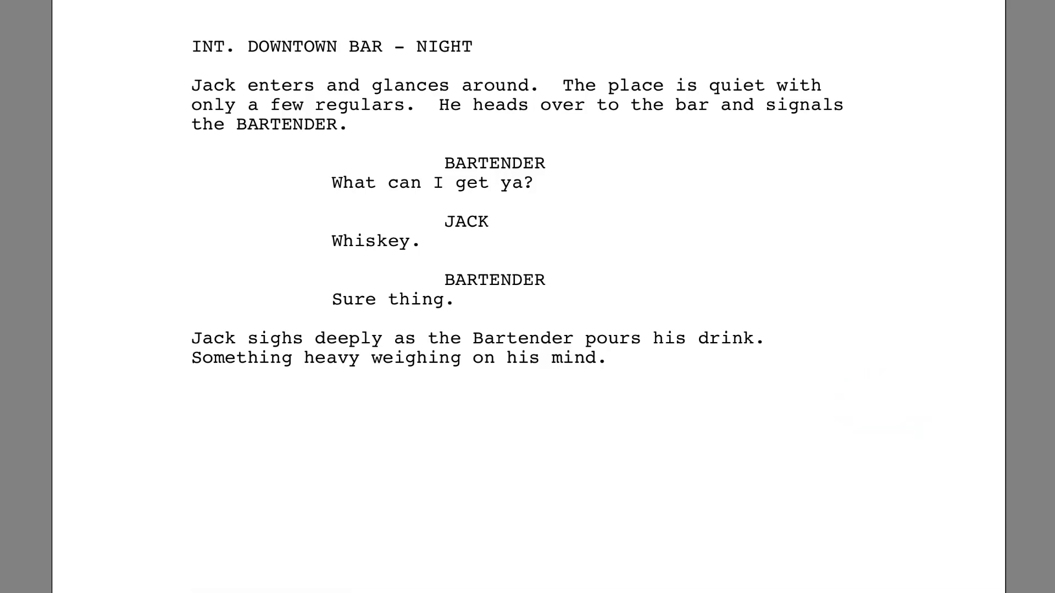
{"action": "type", "text": "Cut to:"}
{"action": "key", "text": "Return"}
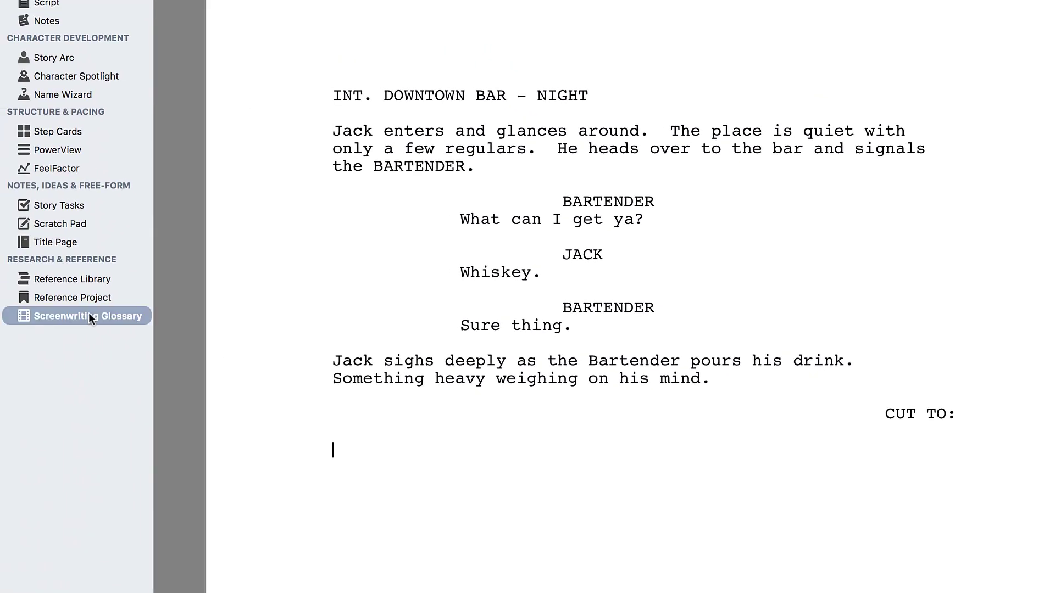
{"action": "left_click", "coordinate": [89, 314]}
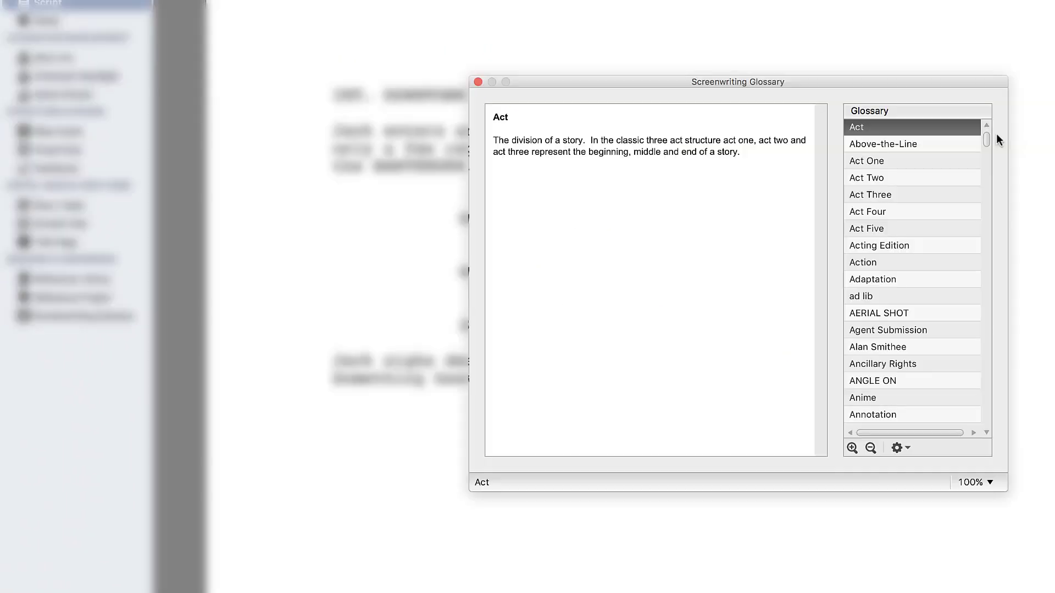
{"action": "left_click_drag", "start_coordinate": [988, 135], "coordinate": [991, 193]}
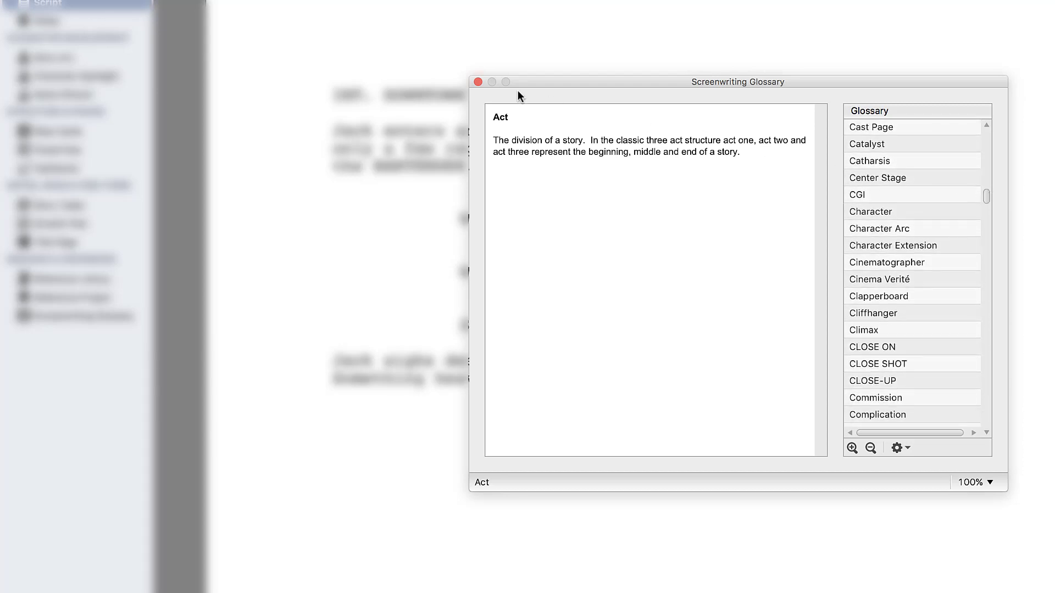
{"action": "left_click", "coordinate": [477, 82]}
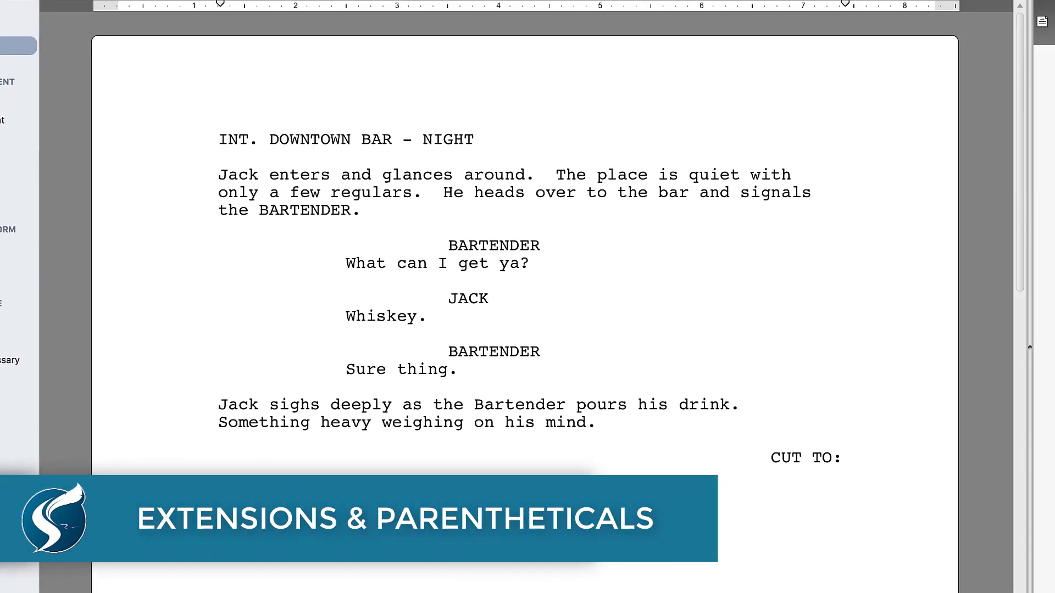
Give the second BARTENDER cue an (O.S.) extension and a (grumpy) parenthetical.
{"action": "left_click", "coordinate": [541, 351]}
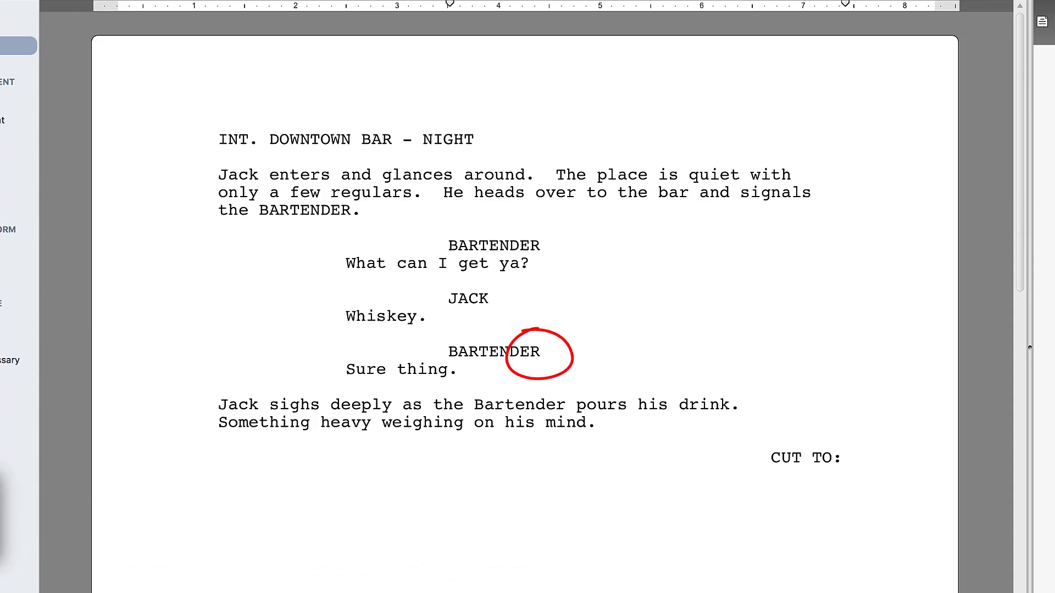
{"action": "key", "text": "Tab"}
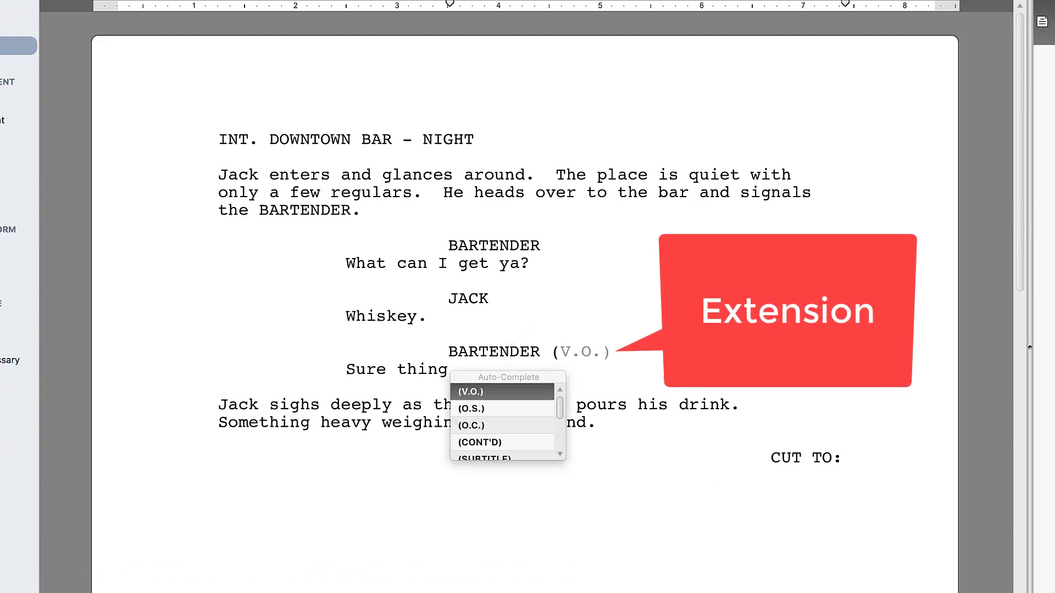
{"action": "key", "text": "Down"}
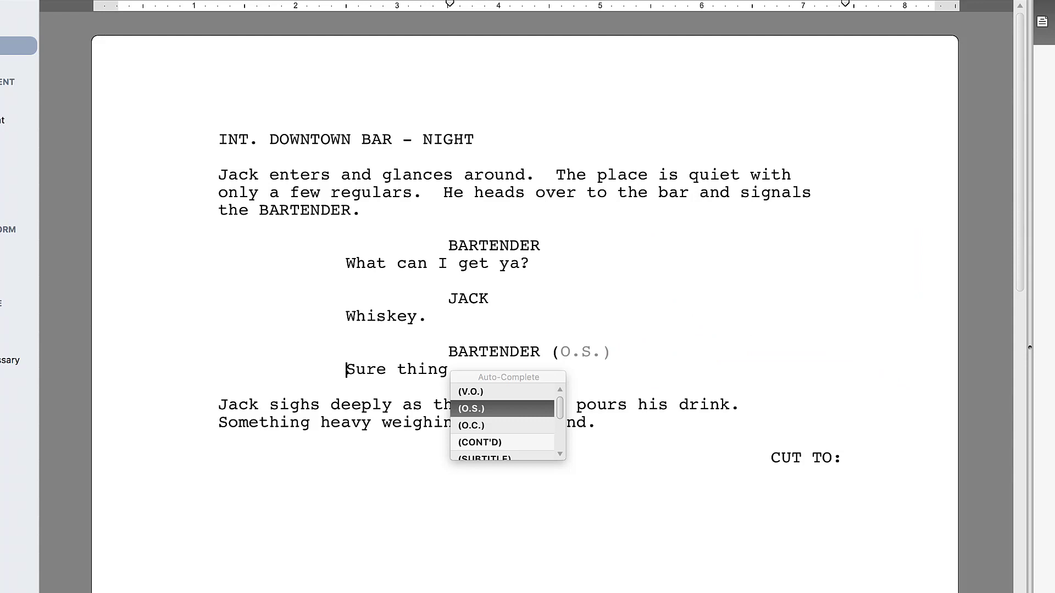
{"action": "key", "text": "Return"}
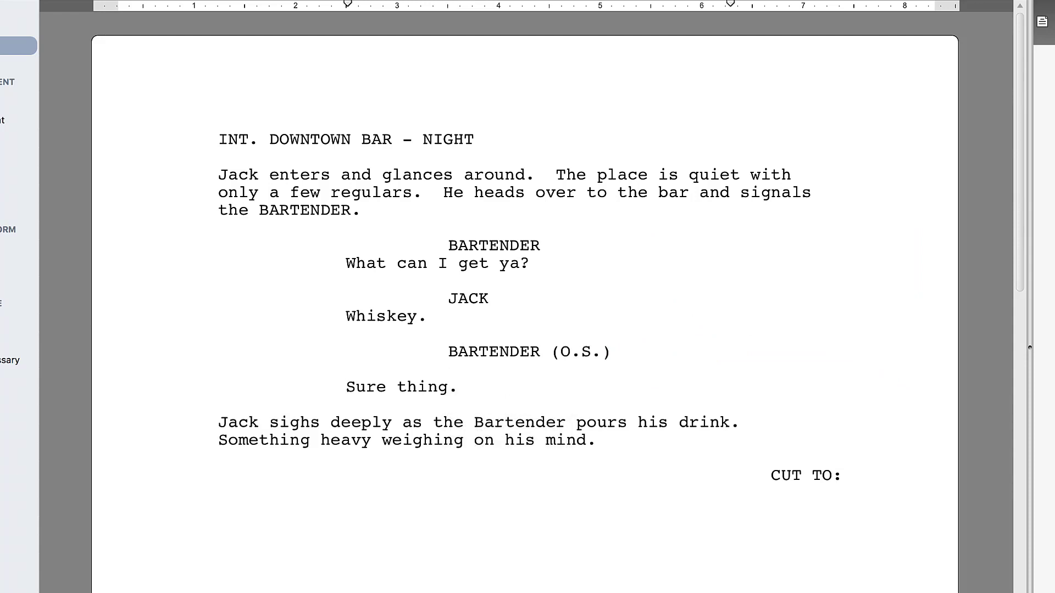
{"action": "key", "text": "Tab"}
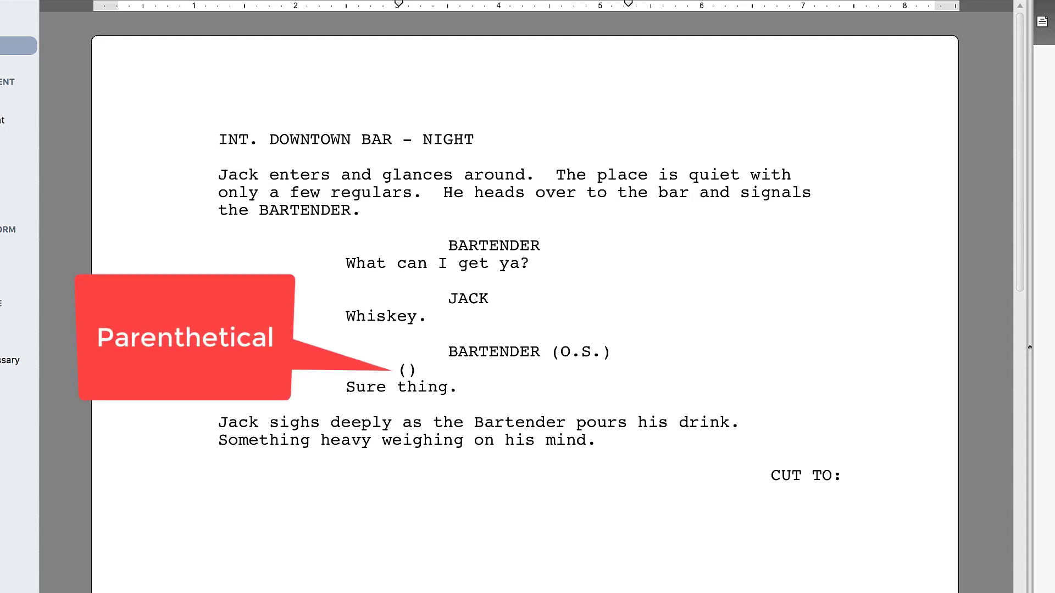
{"action": "type", "text": "grumpy"}
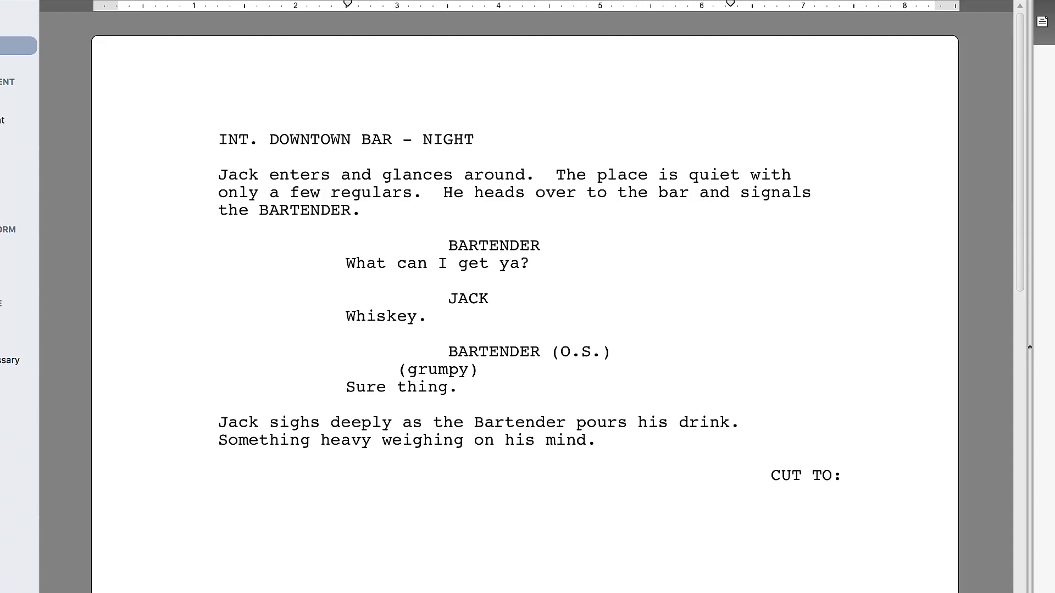
Add the action 'The Bartender rolls his eyes' and a new BARTENDER cue.
{"action": "key", "text": "Return"}
{"action": "type", "text": "T"}
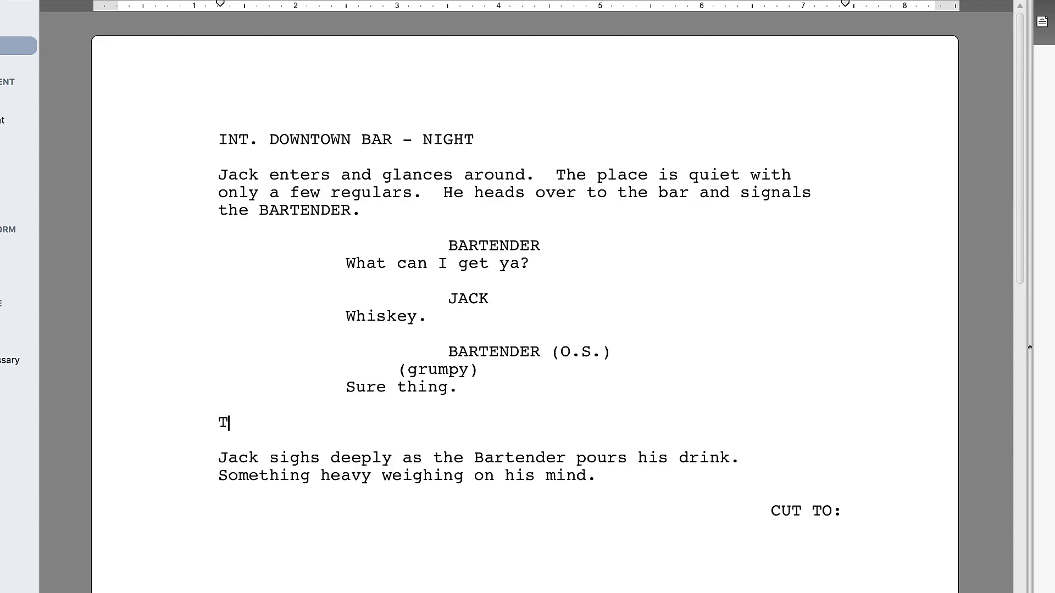
{"action": "type", "text": "he Bartender"}
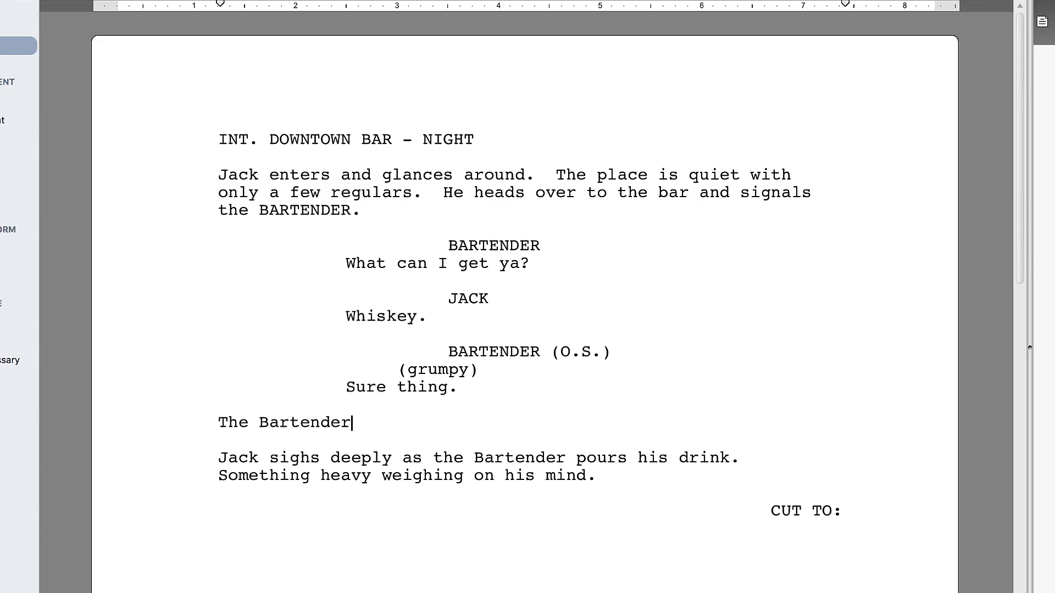
{"action": "type", "text": " rolls his eyes."}
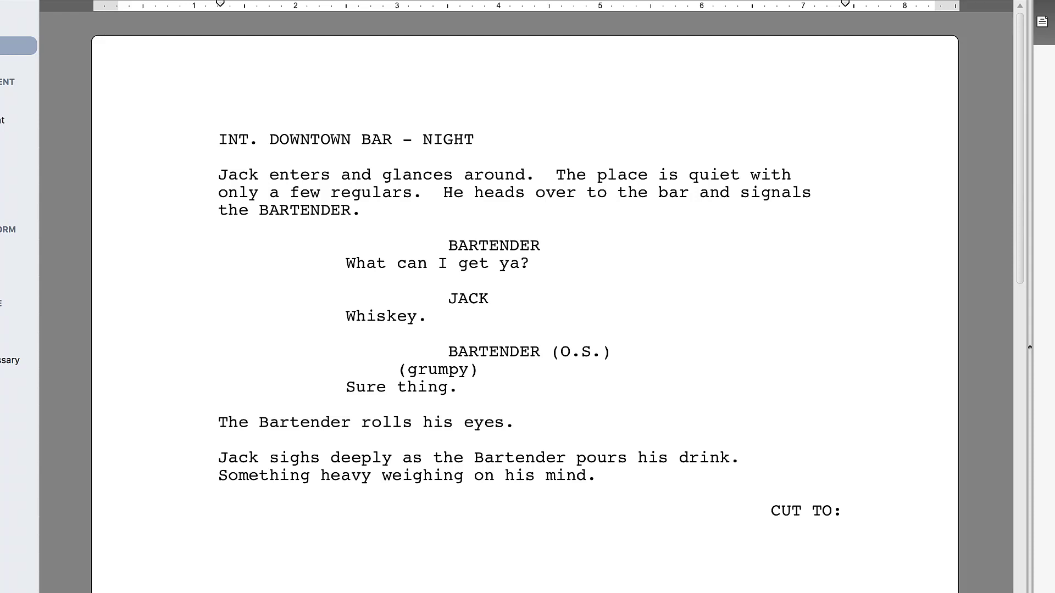
{"action": "key", "text": "Return"}
{"action": "type", "text": "B"}
{"action": "key", "text": "Return"}
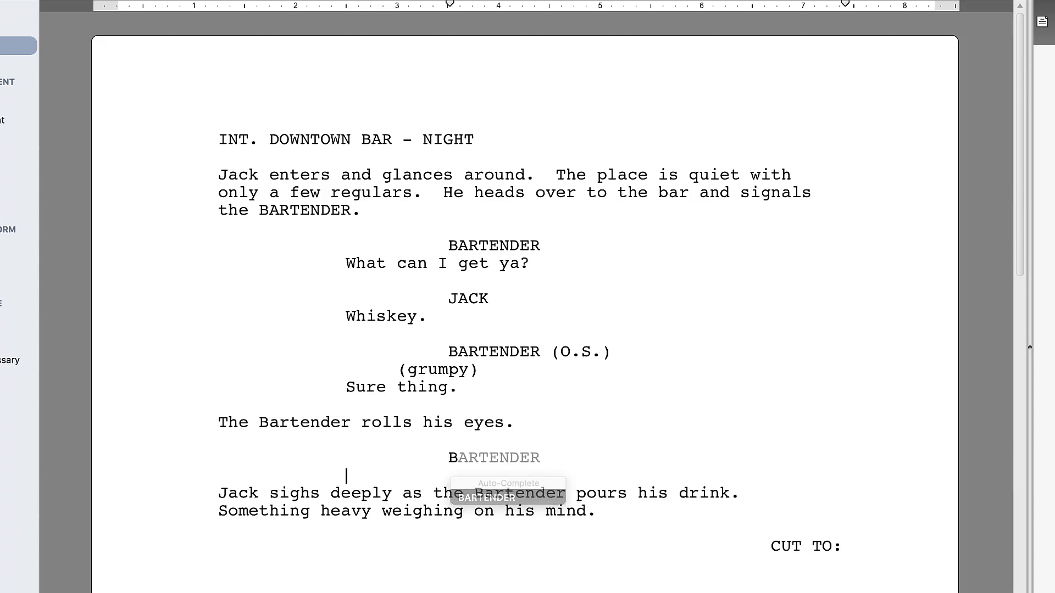
Write the Bartender's line 'I'm here to serve...' with a (beat), then 'As always'.
{"action": "type", "text": "I'm here to "}
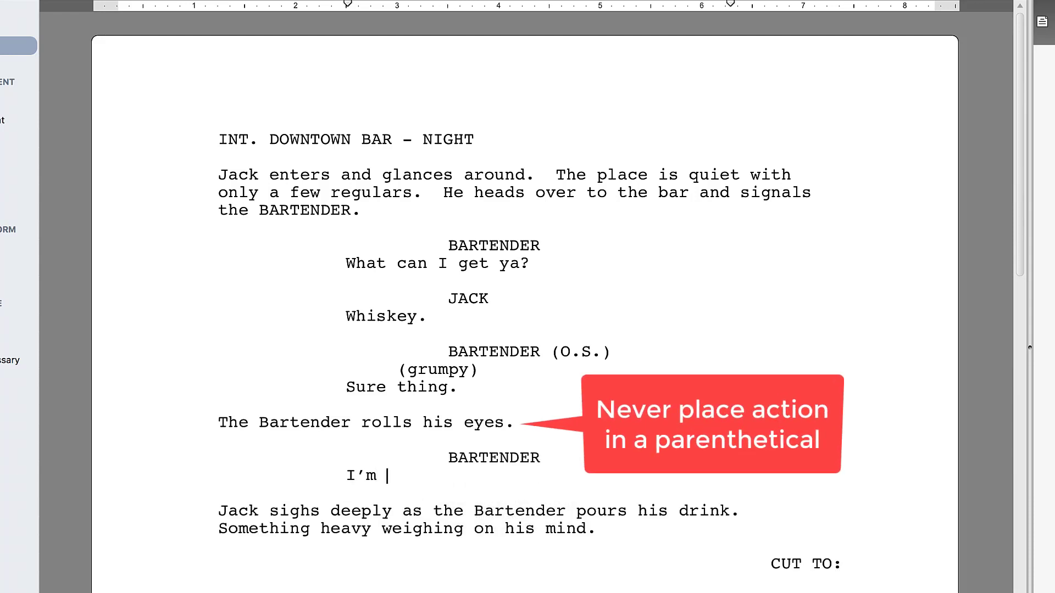
{"action": "type", "text": "serve"}
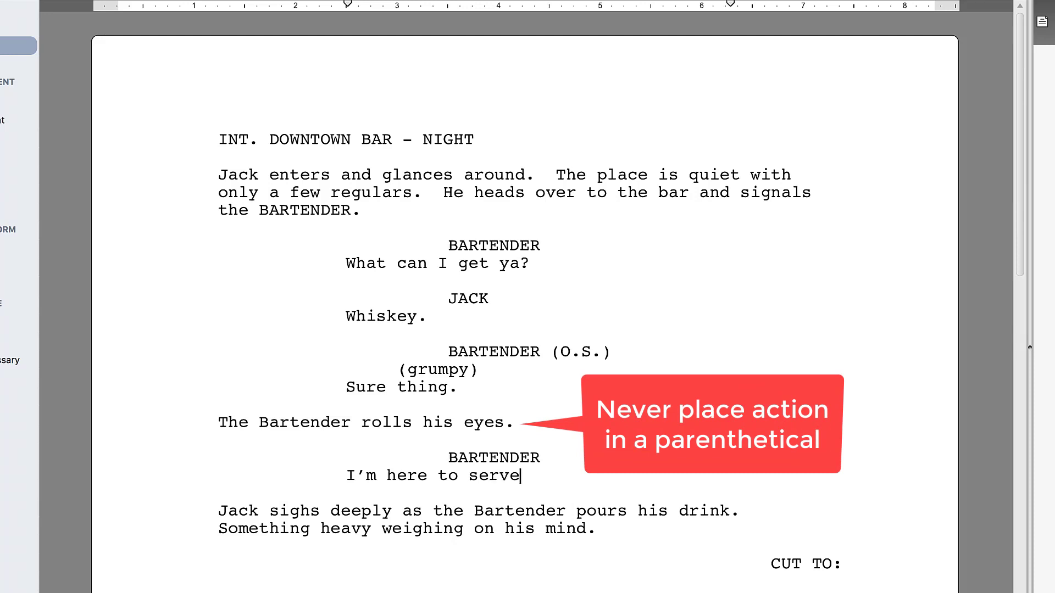
{"action": "type", "text": "..."}
{"action": "key", "text": "Tab"}
{"action": "type", "text": "beat"}
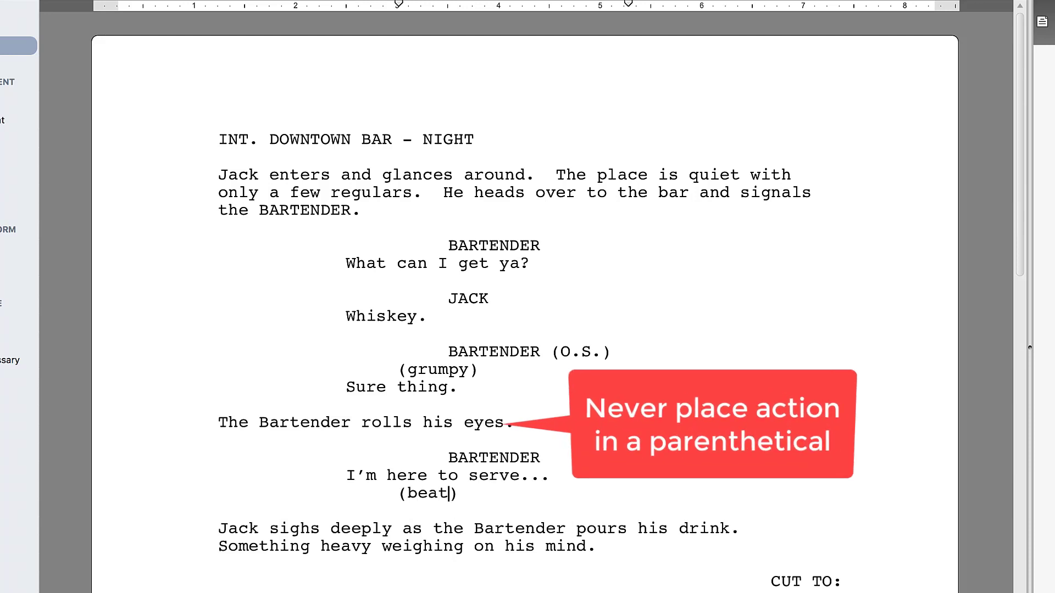
{"action": "key", "text": "Return"}
{"action": "type", "text": "As always"}
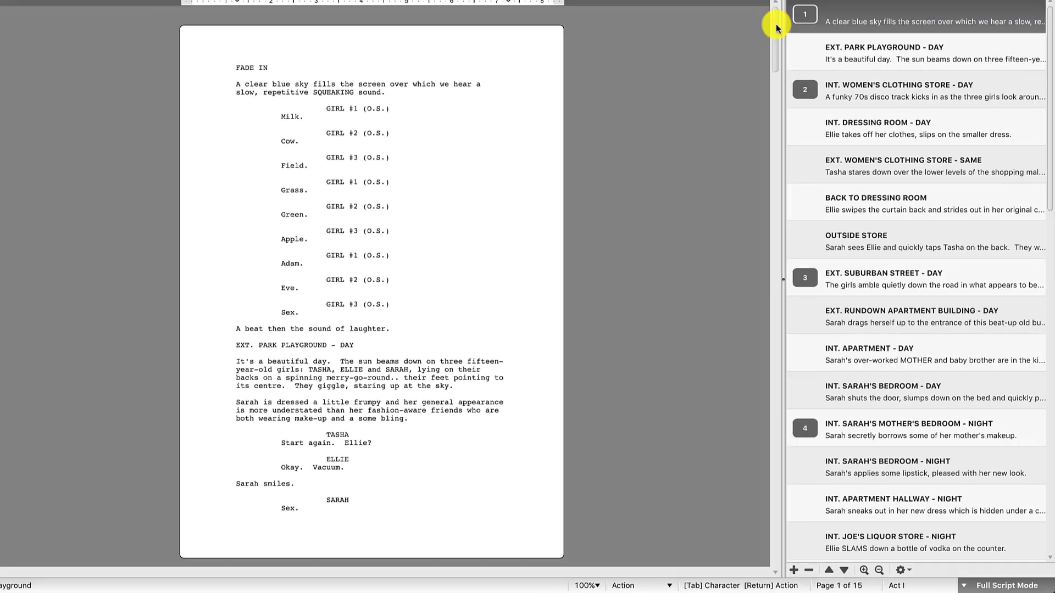
Jump to the INT. DRESSING ROOM - DAY and BACK TO DRESSING ROOM scenes via the Scene navigator.
{"action": "scroll", "coordinate": [773, 77], "scroll_direction": "down", "scroll_amount": 15}
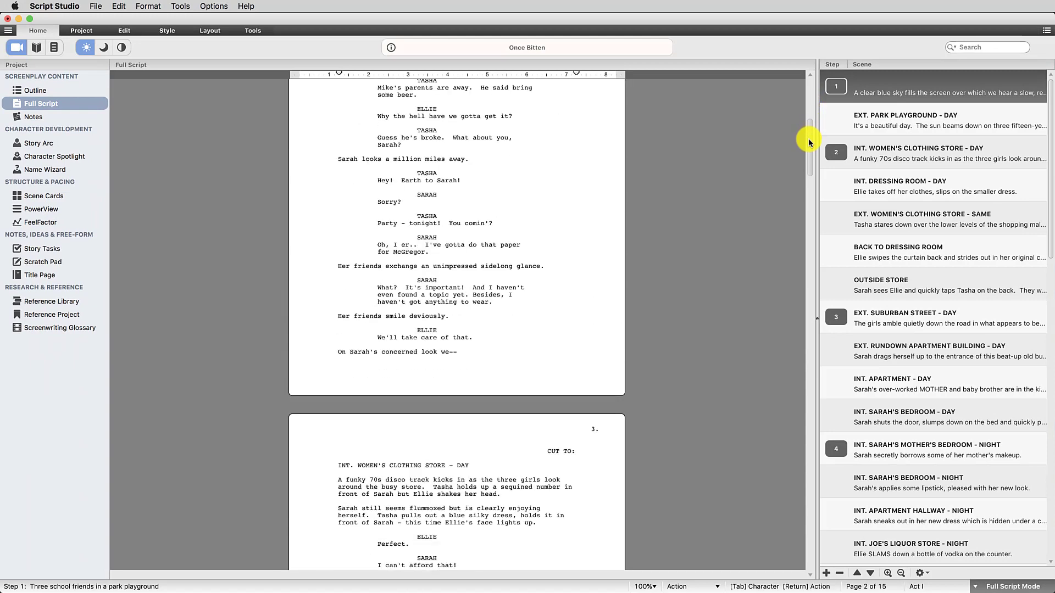
{"action": "left_click_drag", "start_coordinate": [808, 142], "coordinate": [807, 217]}
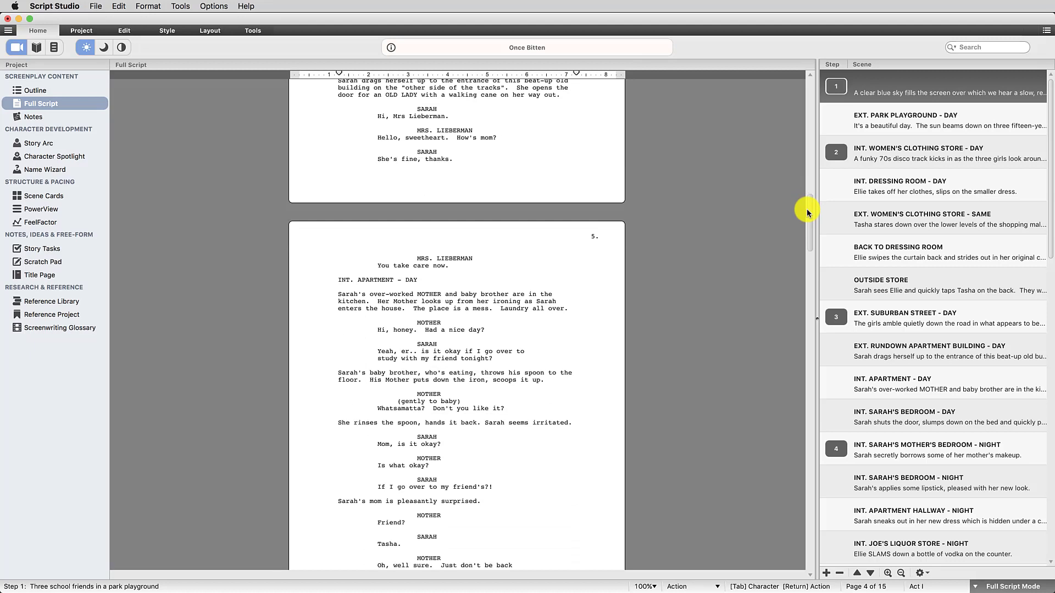
{"action": "left_click", "coordinate": [897, 183]}
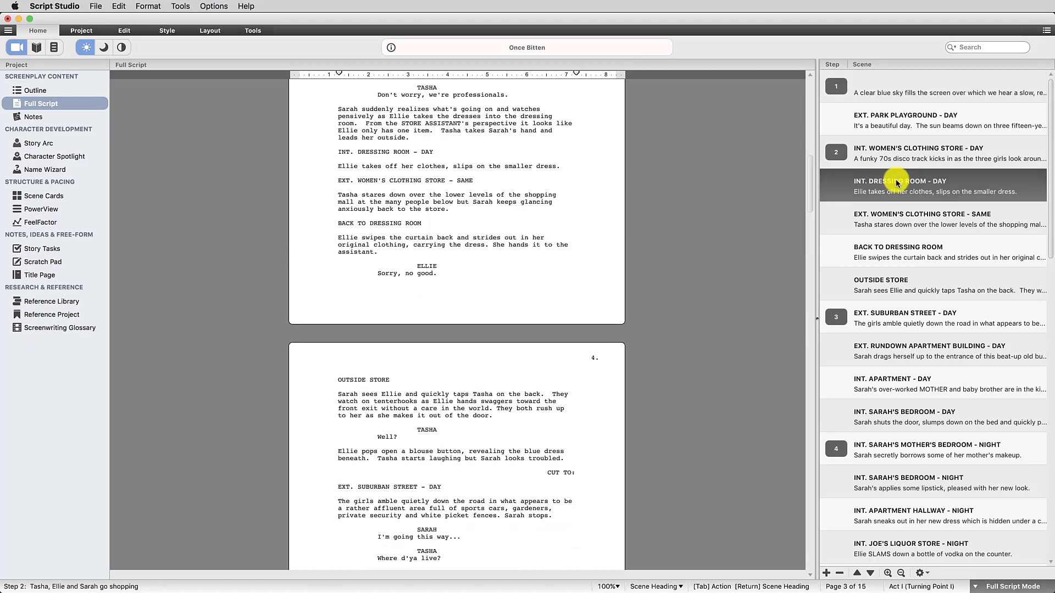
{"action": "left_click", "coordinate": [913, 250]}
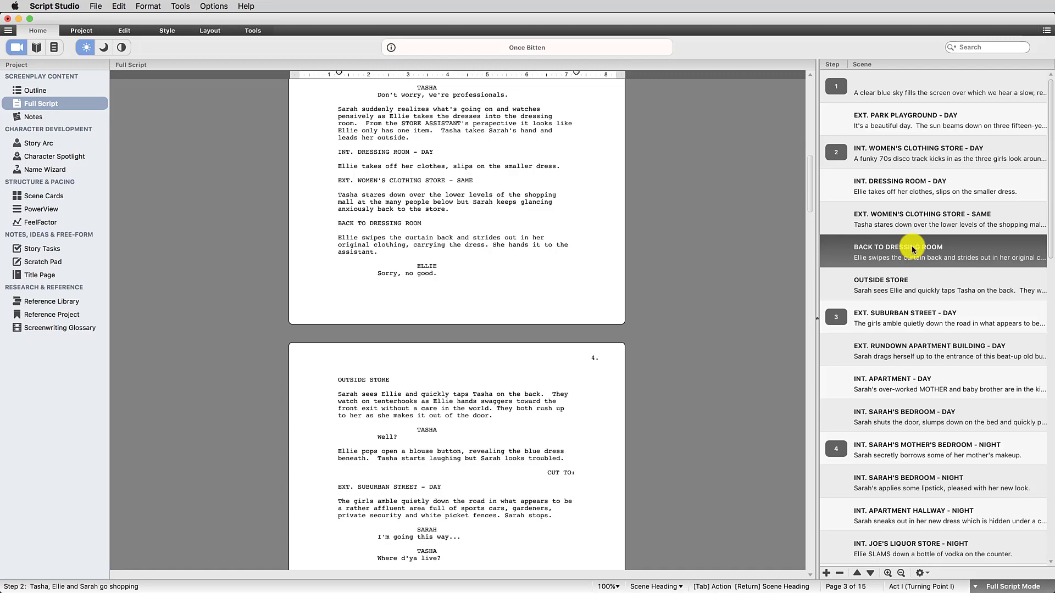
Turn on Left and Right scene numbering in the Once Bitten script, then enter Step Mode.
{"action": "left_click", "coordinate": [149, 6]}
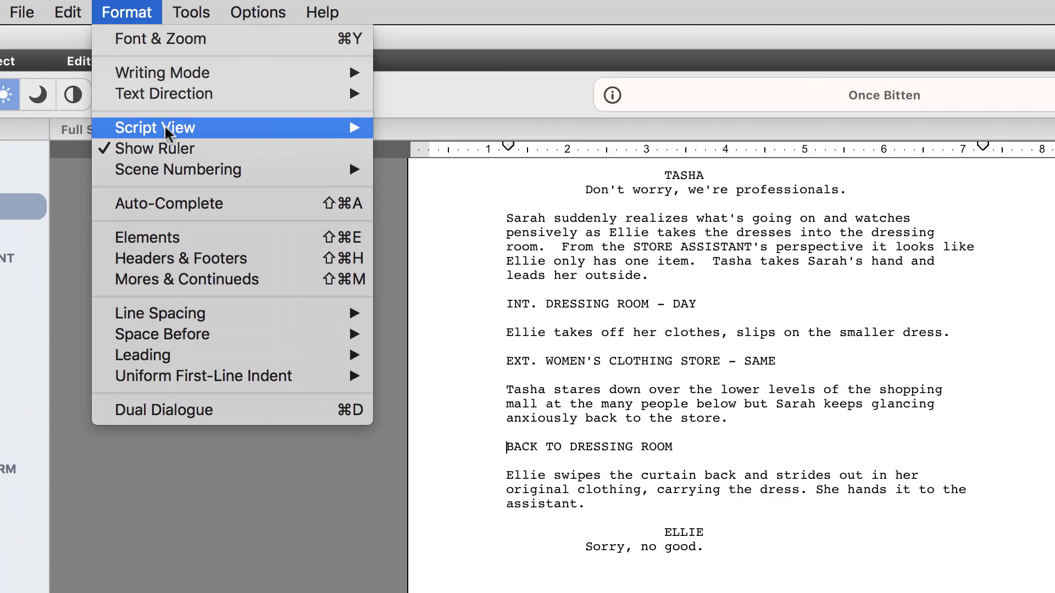
{"action": "mouse_move", "coordinate": [211, 86]}
{"action": "left_click", "coordinate": [412, 169]}
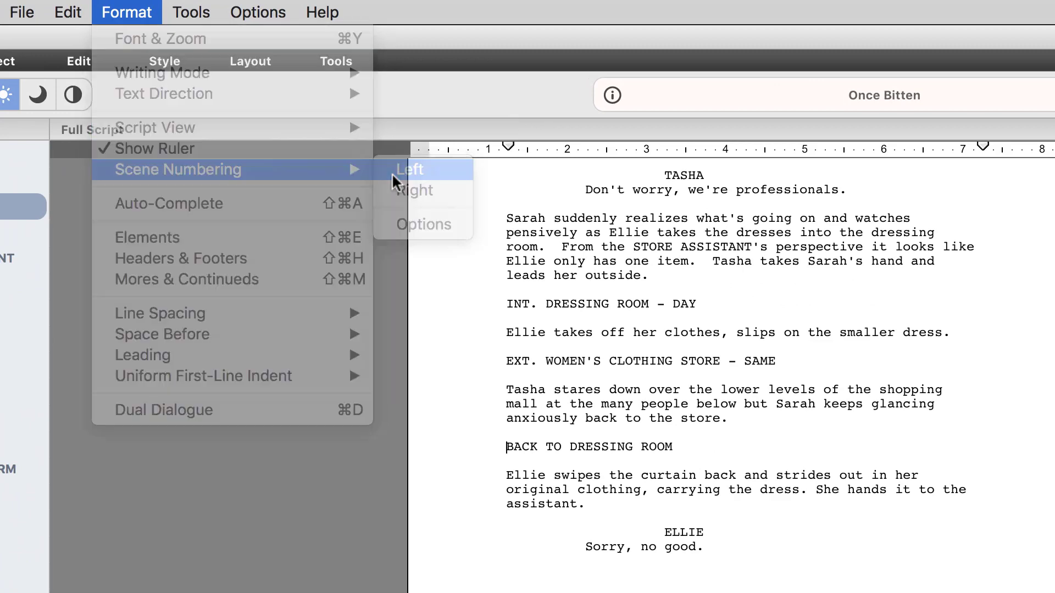
{"action": "left_click", "coordinate": [127, 12]}
{"action": "mouse_move", "coordinate": [365, 182]}
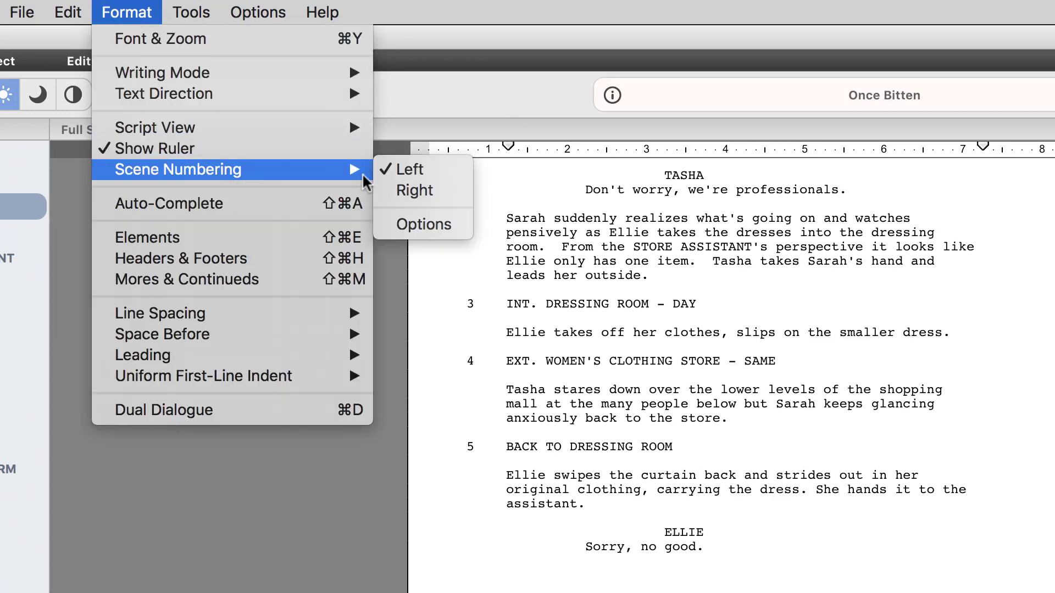
{"action": "left_click", "coordinate": [415, 190]}
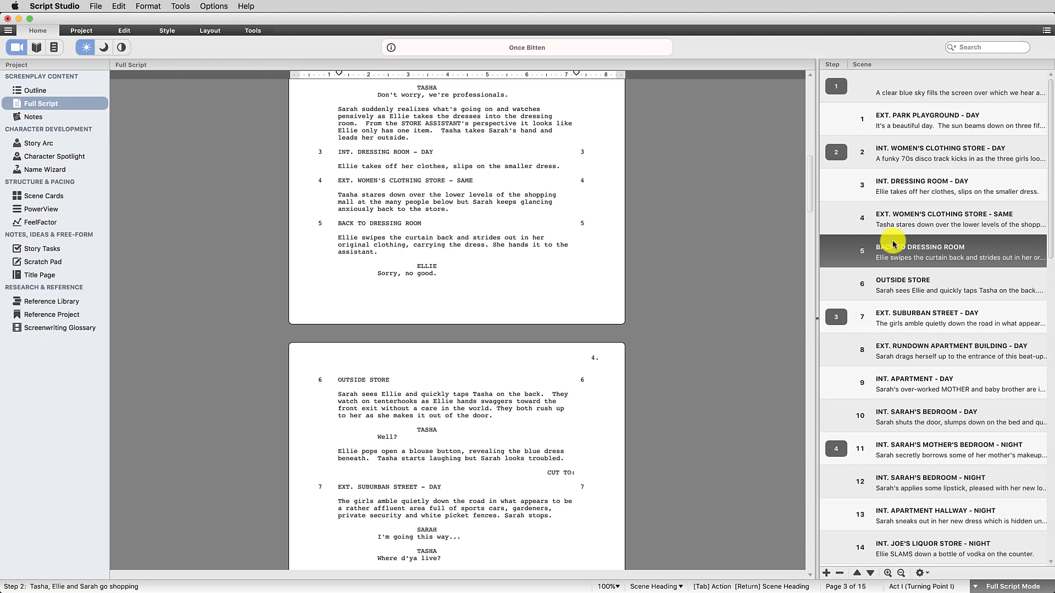
{"action": "key", "text": "super+shift+m"}
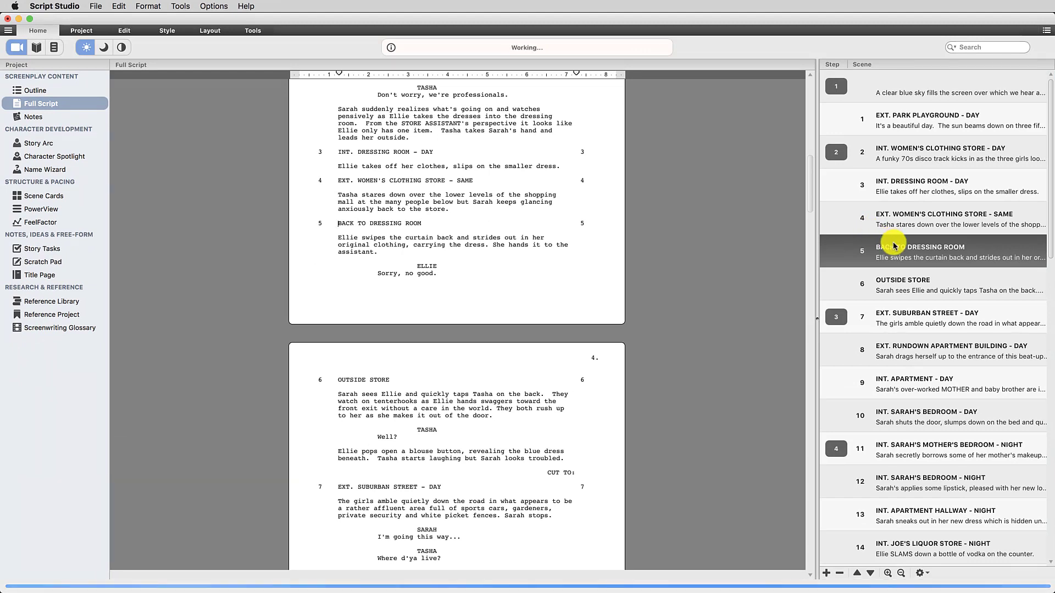